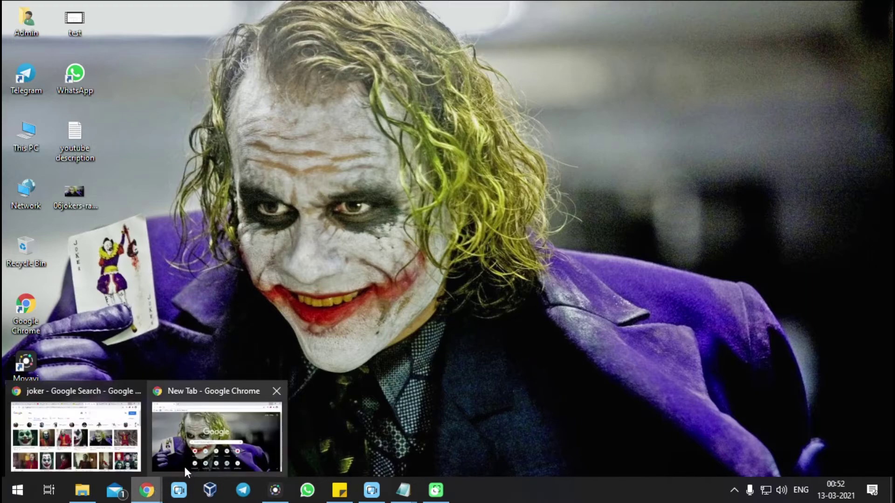
- Bring up Chrome and show the Downloads history in a new tab with Ctrl+J
{"action": "left_click", "coordinate": [191, 454]}
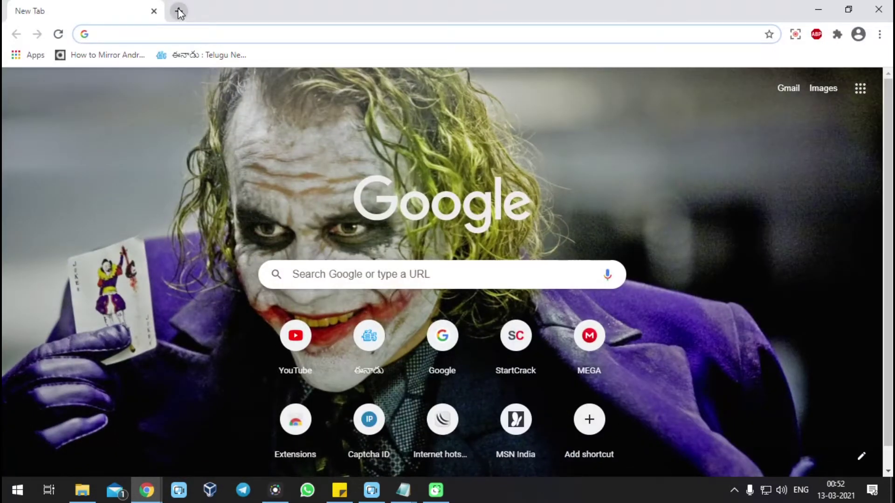
{"action": "left_click", "coordinate": [178, 11]}
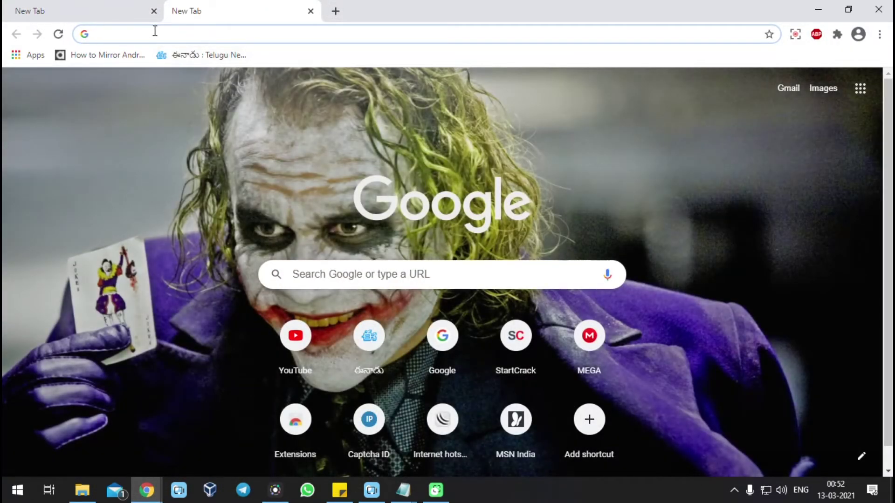
{"action": "key", "text": "ctrl+j"}
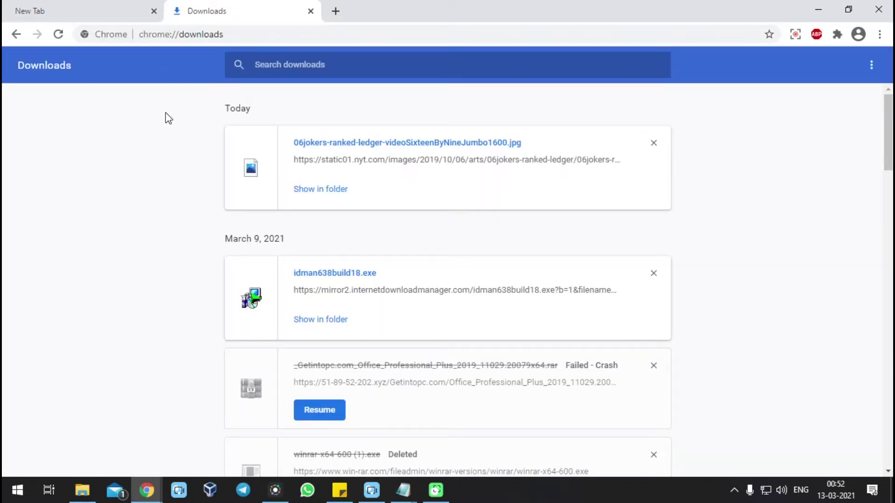
{"action": "scroll", "coordinate": [149, 190], "scroll_direction": "down", "scroll_amount": 2}
{"action": "scroll", "coordinate": [152, 196], "scroll_direction": "down", "scroll_amount": 3}
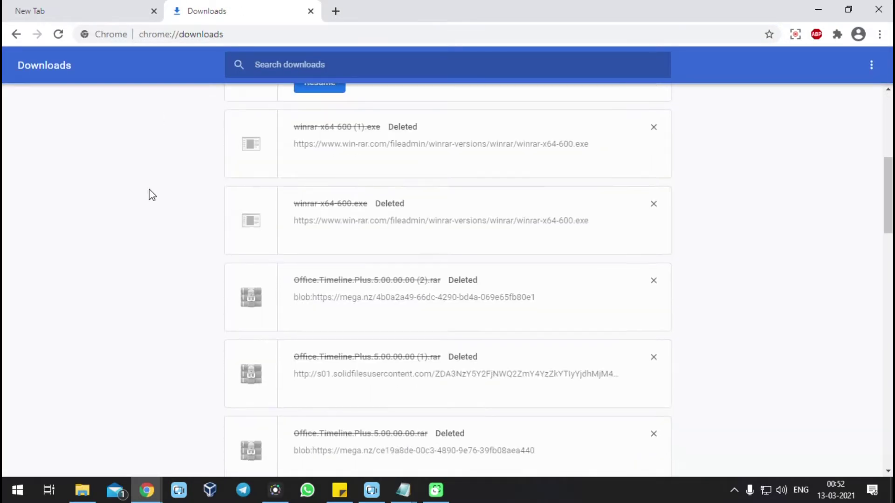
{"action": "scroll", "coordinate": [148, 196], "scroll_direction": "up", "scroll_amount": 5}
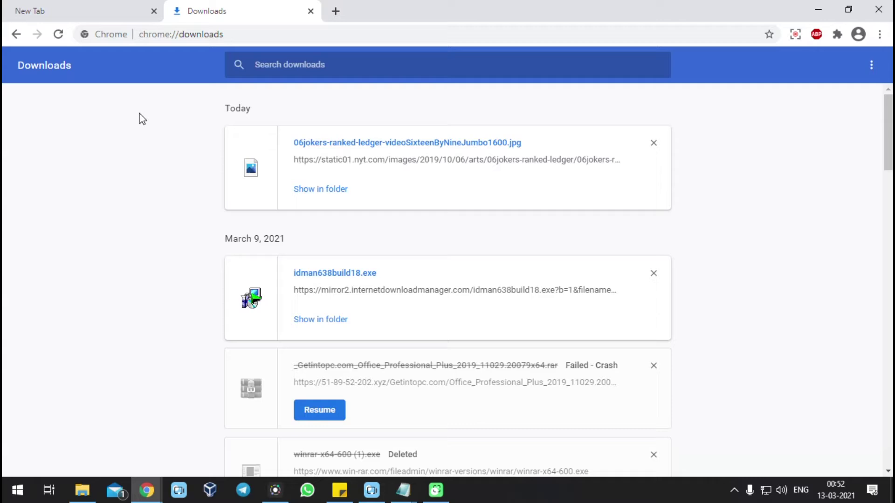
- Load chrome://flags in another new tab to show the Experiments page
{"action": "left_click", "coordinate": [336, 11]}
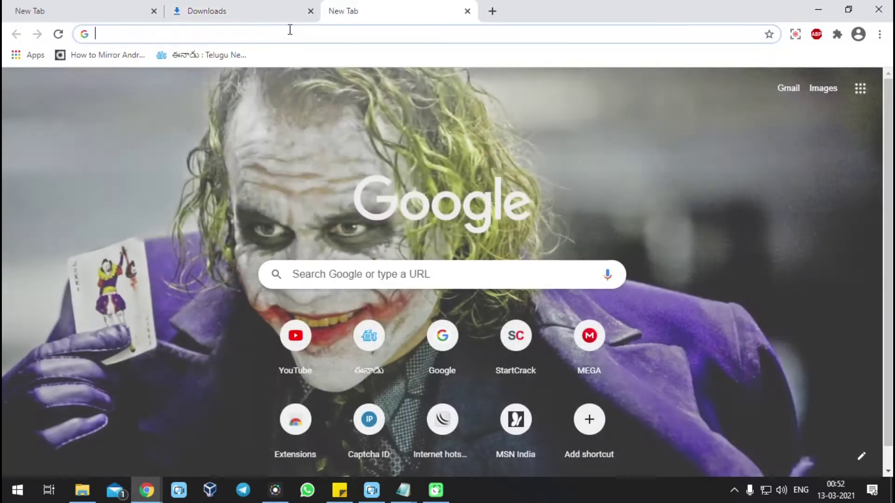
{"action": "type", "text": "chr"}
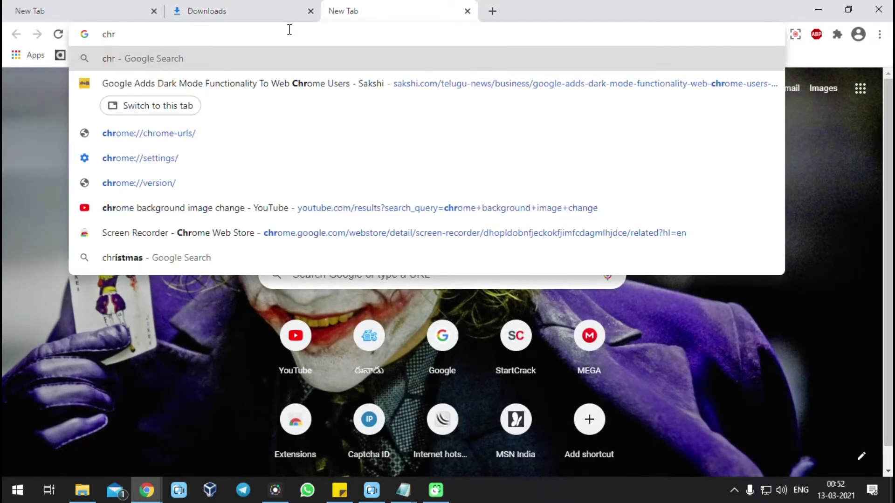
{"action": "type", "text": "ome"}
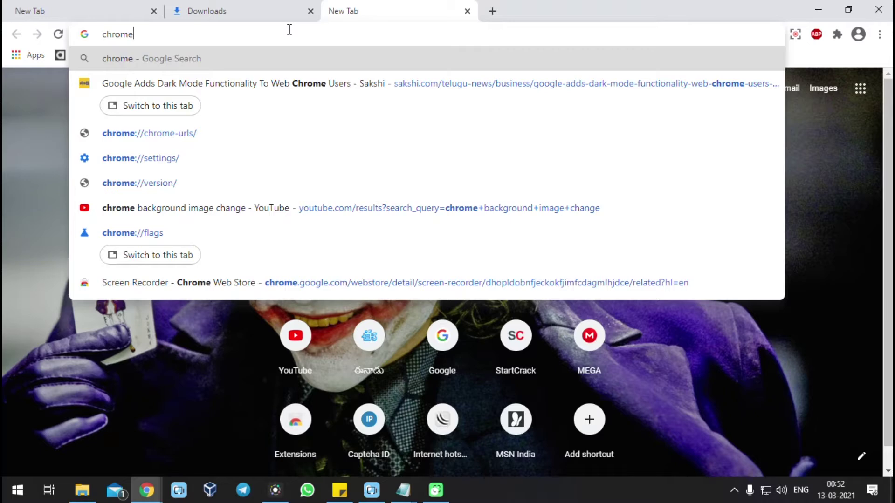
{"action": "key", "text": "Down"}
{"action": "key", "text": "Down"}
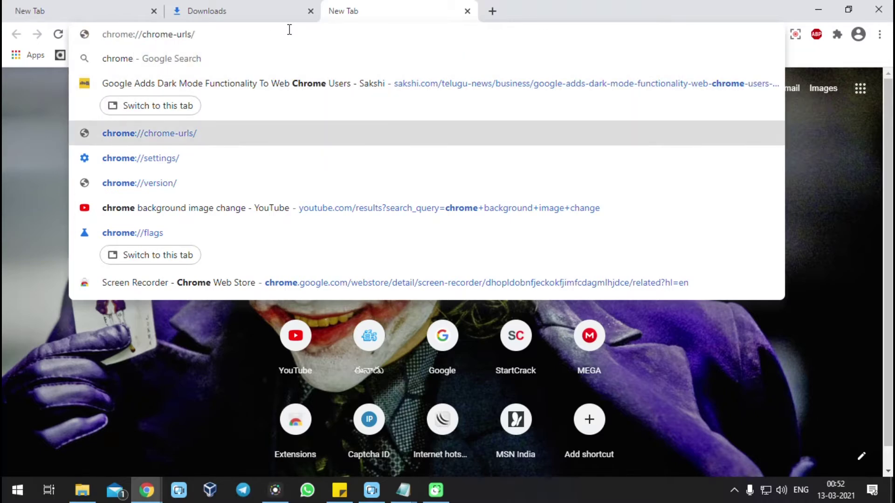
{"action": "key", "text": "BackSpace"}
{"action": "key", "text": "BackSpace"}
{"action": "key", "text": "BackSpace"}
{"action": "key", "text": "BackSpace"}
{"action": "key", "text": "BackSpace"}
{"action": "key", "text": "BackSpace"}
{"action": "key", "text": "BackSpace"}
{"action": "key", "text": "BackSpace"}
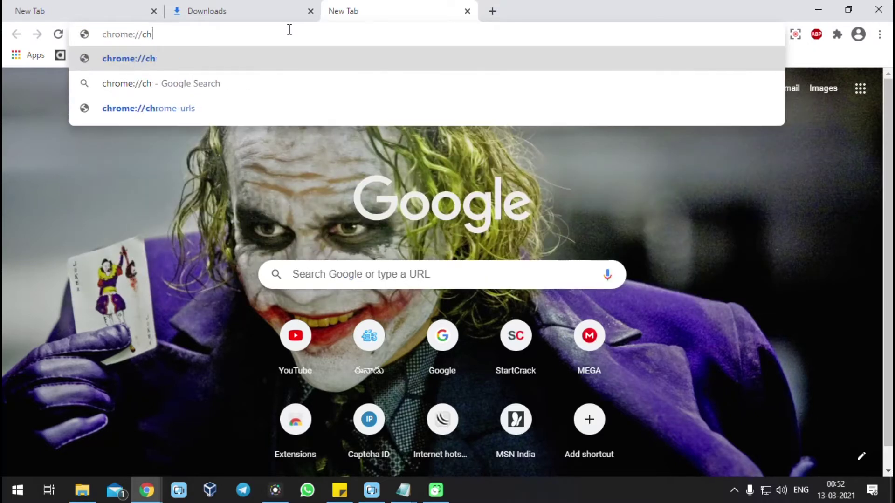
{"action": "key", "text": "BackSpace"}
{"action": "key", "text": "BackSpace"}
{"action": "key", "text": "BackSpace"}
{"action": "type", "text": "flag"}
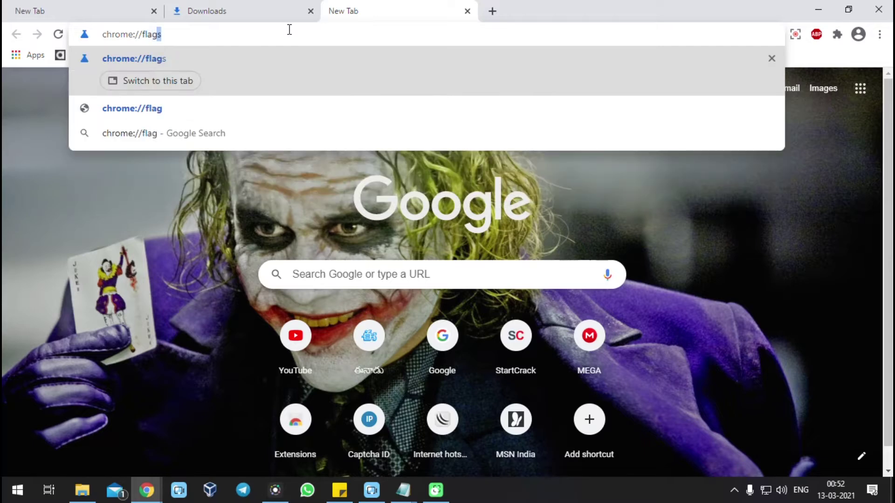
{"action": "type", "text": "s"}
{"action": "key", "text": "Return"}
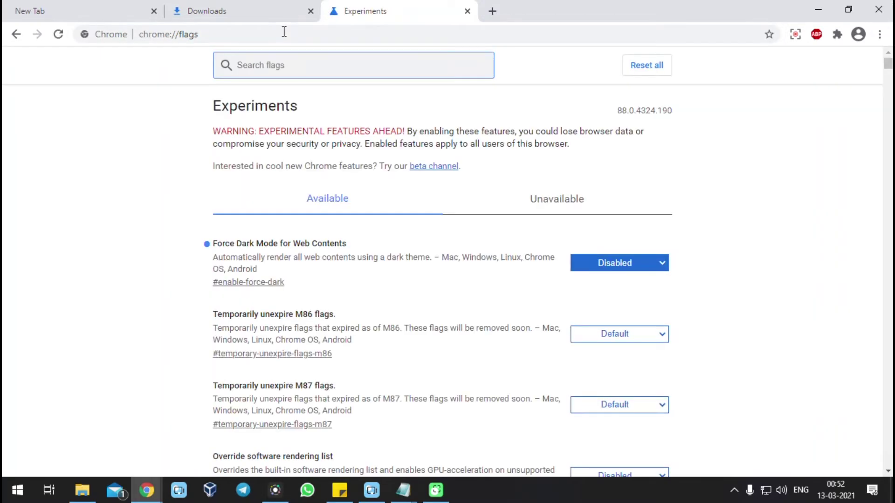
{"action": "scroll", "coordinate": [304, 182], "scroll_direction": "down", "scroll_amount": 3}
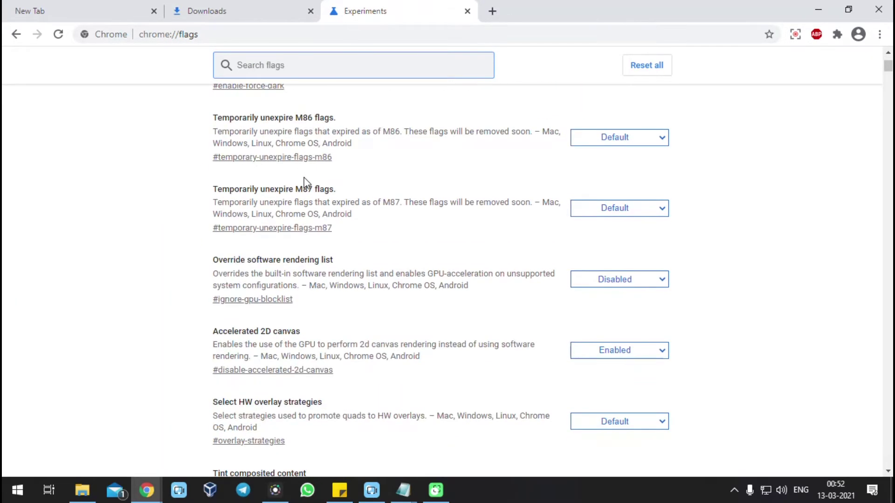
- Search the flags for 'dark m', set Force Dark Mode for Web Contents to Enabled, and relaunch
{"action": "key", "text": "ctrl+f"}
{"action": "type", "text": "dark m"}
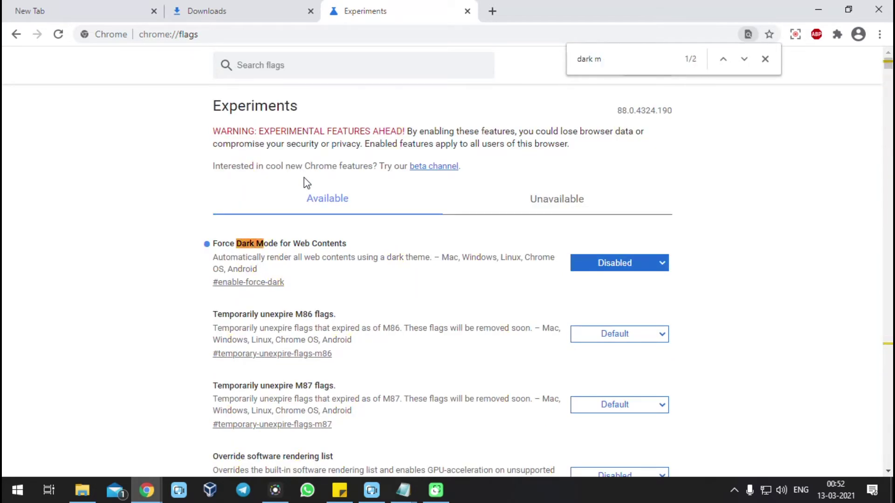
{"action": "left_click", "coordinate": [604, 263]}
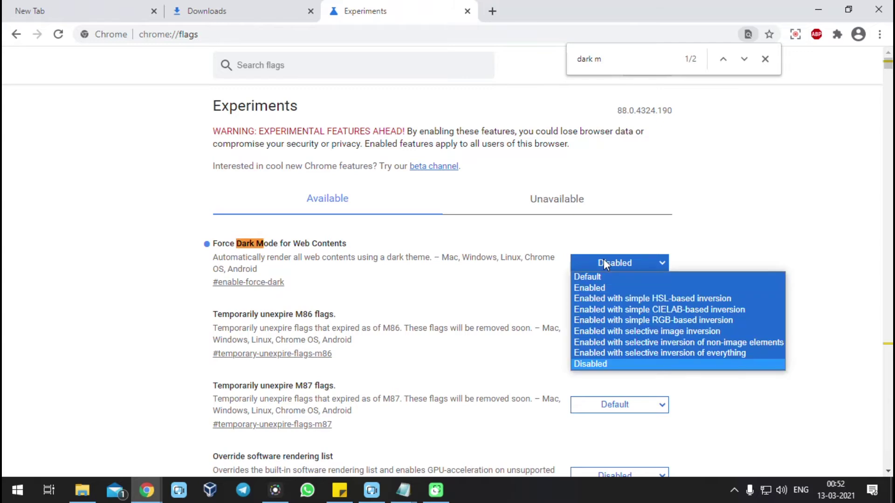
{"action": "left_click", "coordinate": [596, 288]}
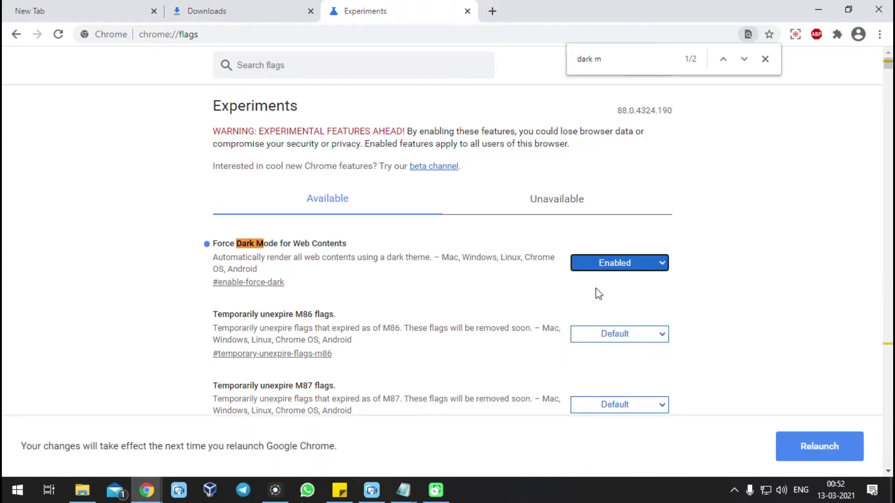
{"action": "left_click", "coordinate": [804, 450]}
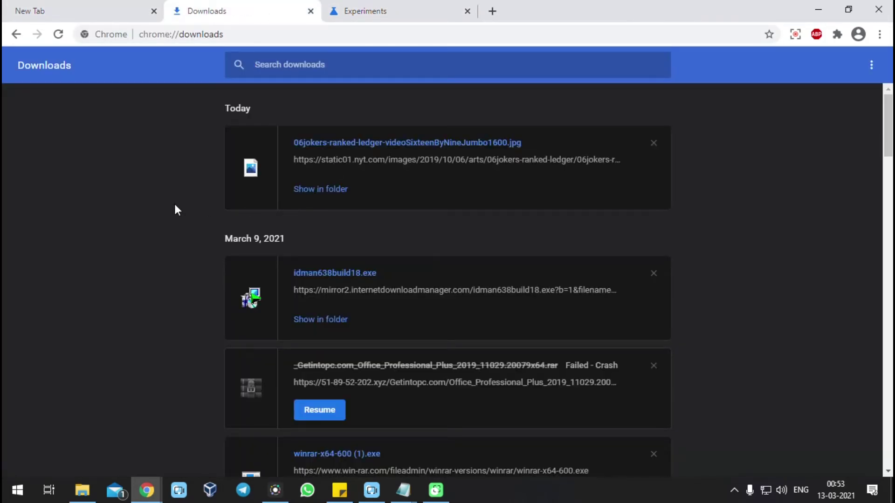
{"action": "scroll", "coordinate": [176, 210], "scroll_direction": "down", "scroll_amount": 3}
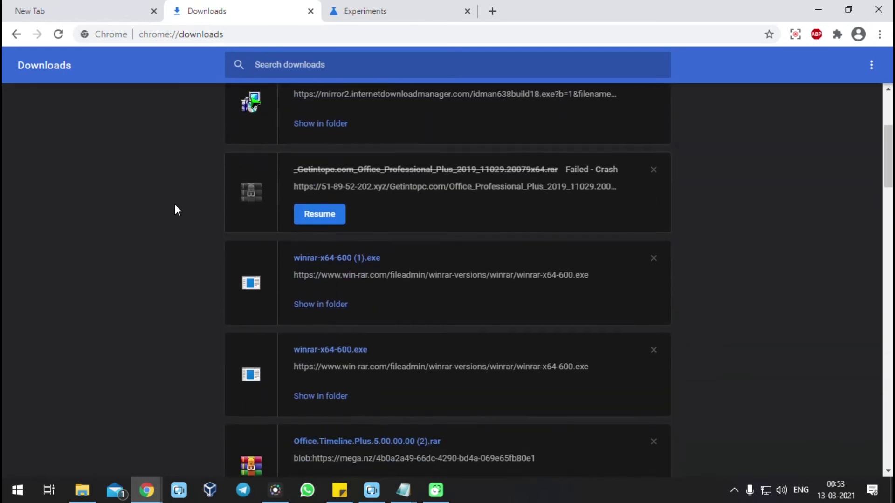
{"action": "scroll", "coordinate": [175, 210], "scroll_direction": "down", "scroll_amount": 1}
{"action": "scroll", "coordinate": [188, 175], "scroll_direction": "down", "scroll_amount": 3}
- Switch from the darkened Downloads page back to the Experiments tab
{"action": "left_click", "coordinate": [380, 8]}
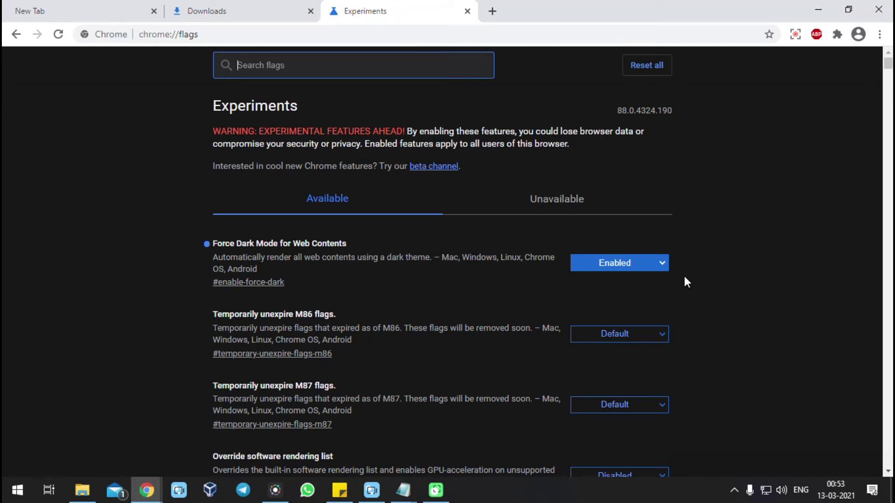
- Set Force Dark Mode for Web Contents to Default, relaunch, and view the New Tab page
{"action": "left_click", "coordinate": [654, 269]}
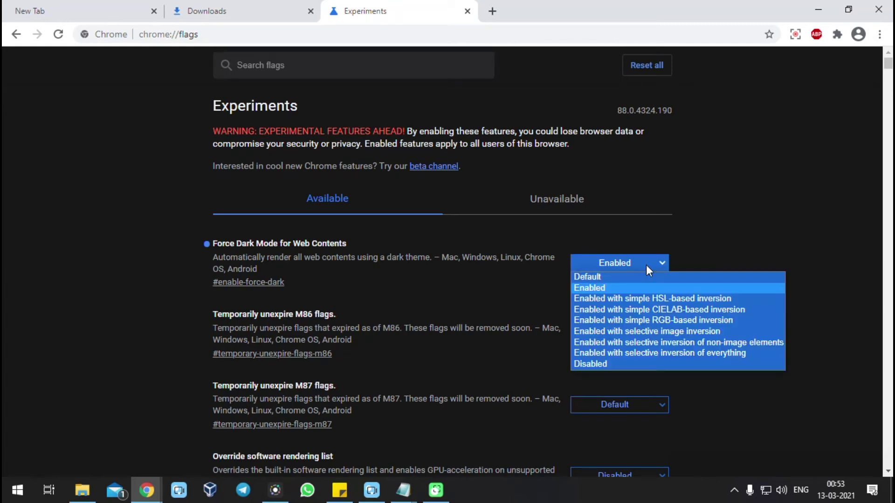
{"action": "left_click", "coordinate": [607, 279]}
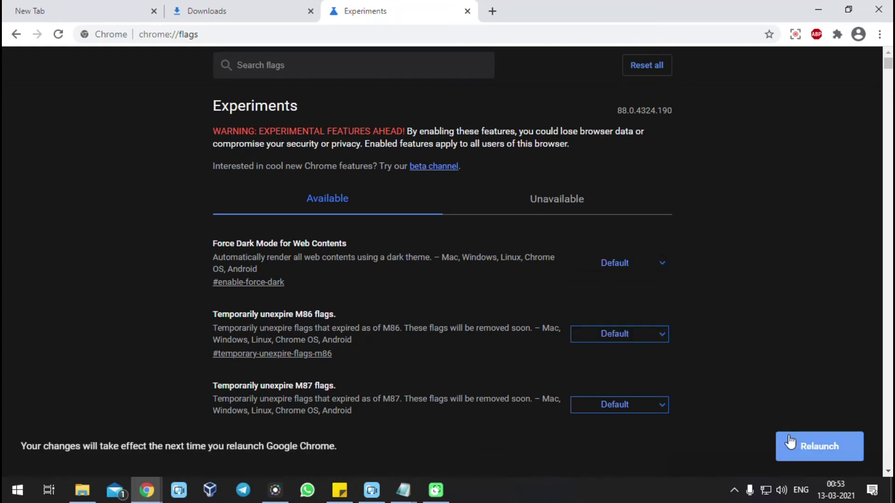
{"action": "left_click", "coordinate": [802, 445]}
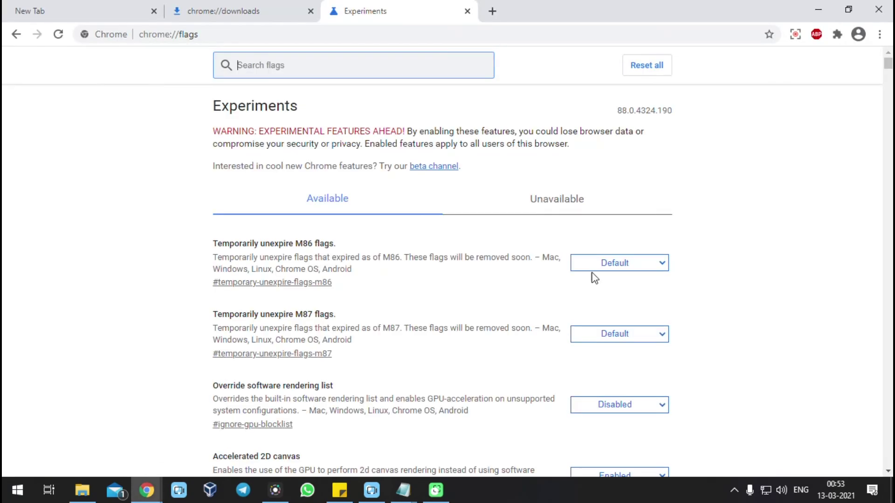
{"action": "left_click", "coordinate": [75, 5]}
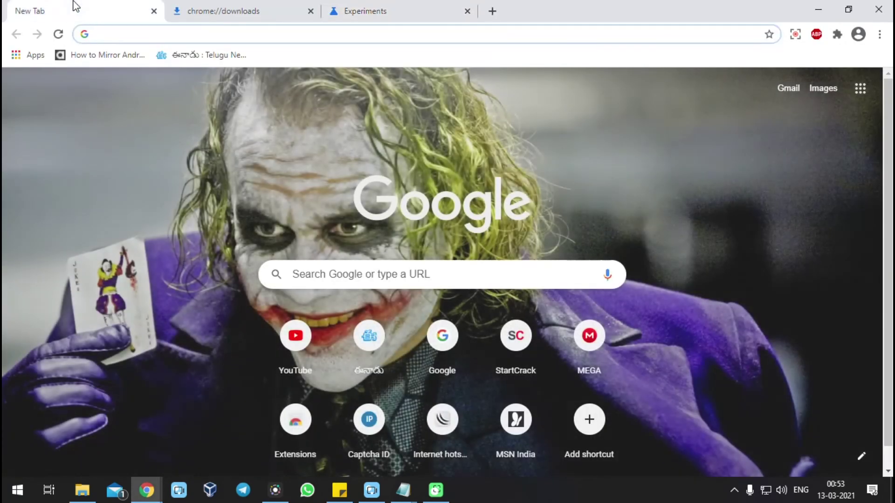